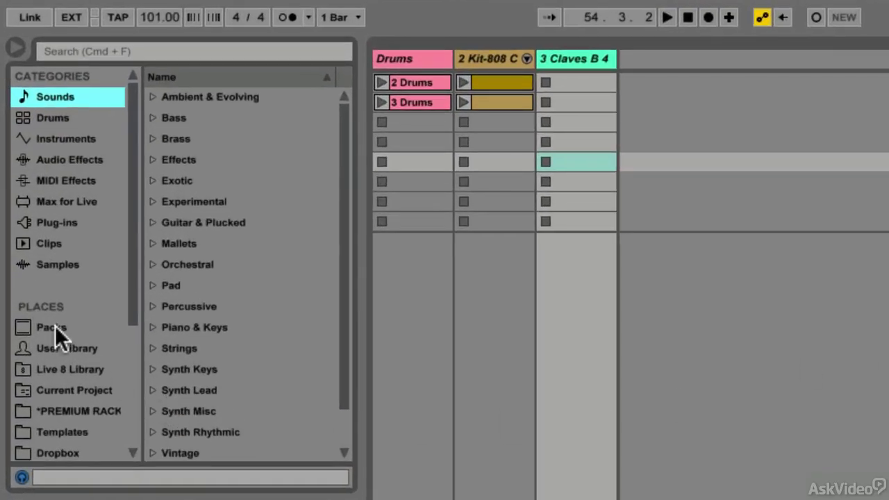
Show the installed Packs, expand Core Library, and expand its Swing and Groove folder.
click(54, 326)
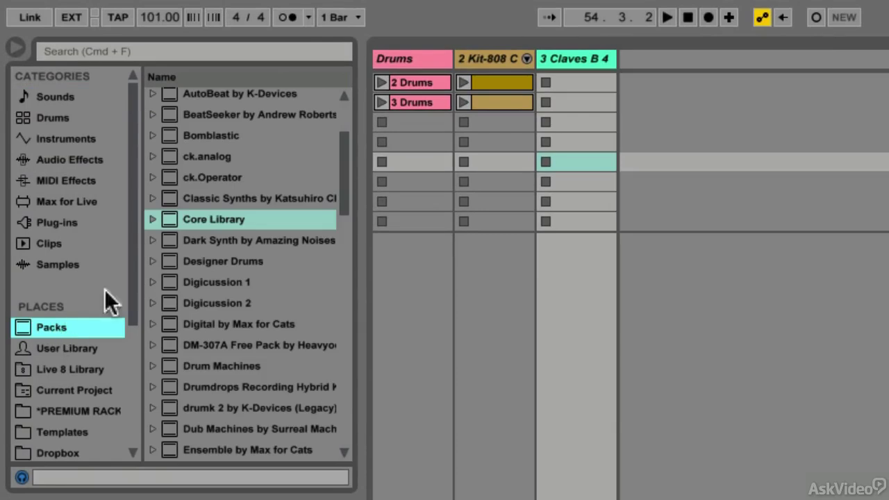
click(152, 220)
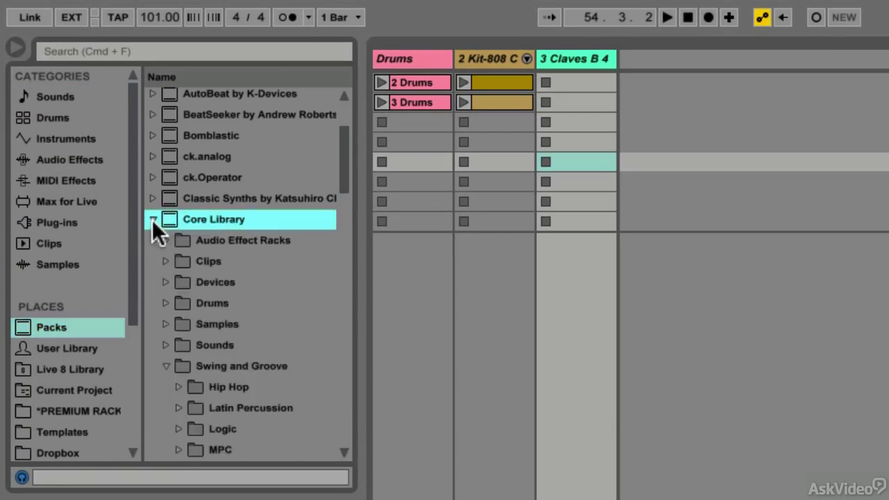
click(166, 365)
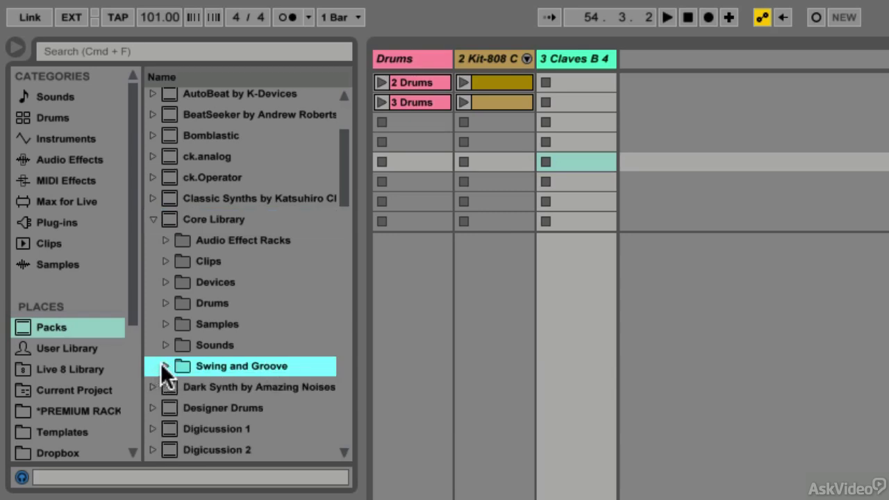
click(165, 366)
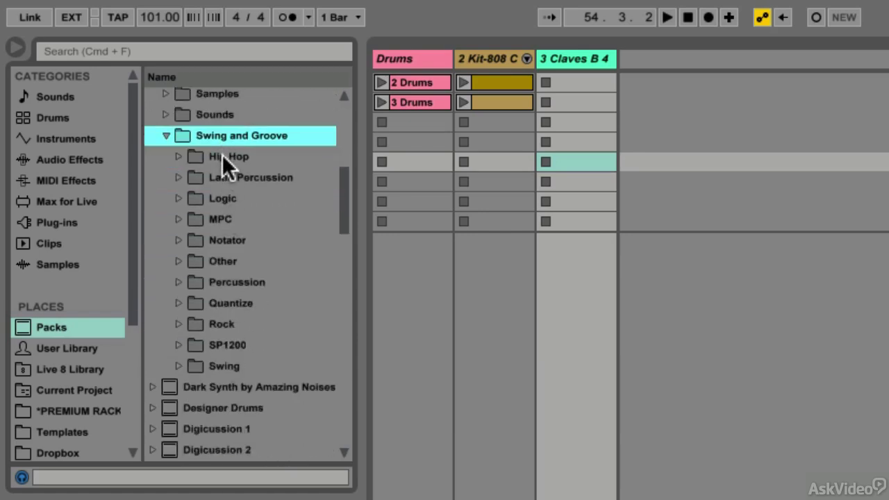
Browse the Hip Hop, Latin Percussion, Logic and MPC groove subfolders, collapsing each afterward.
click(178, 156)
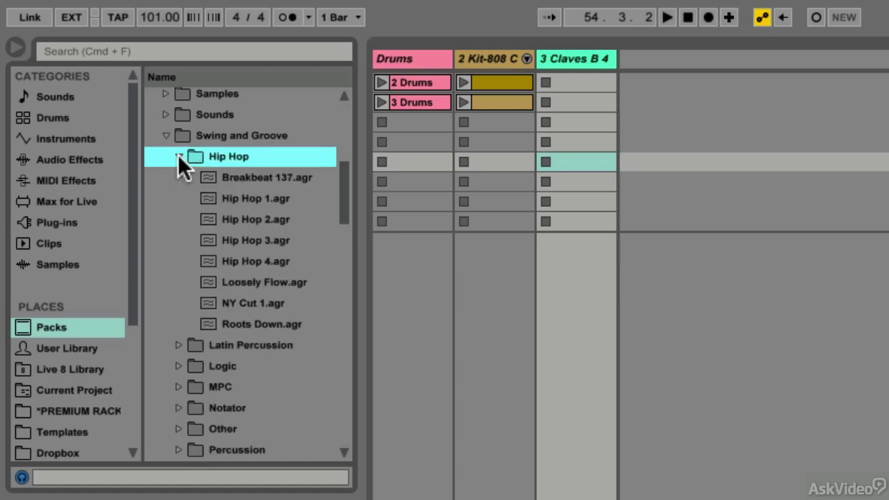
click(179, 157)
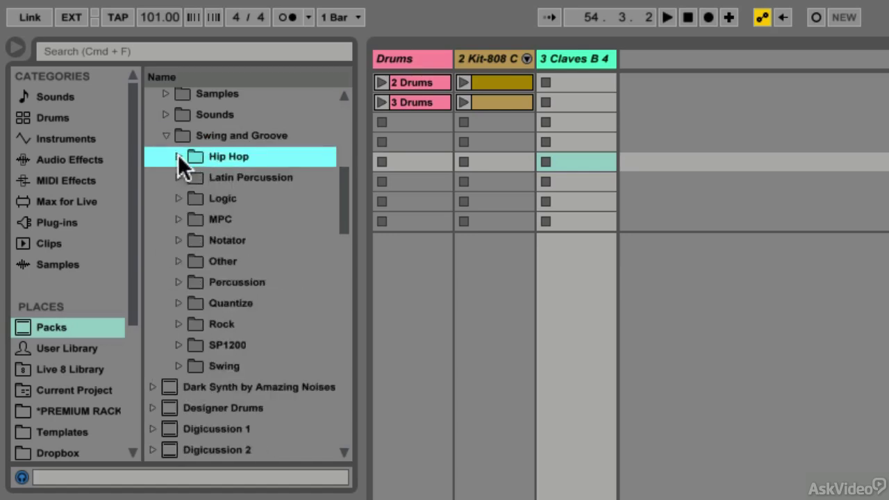
click(178, 178)
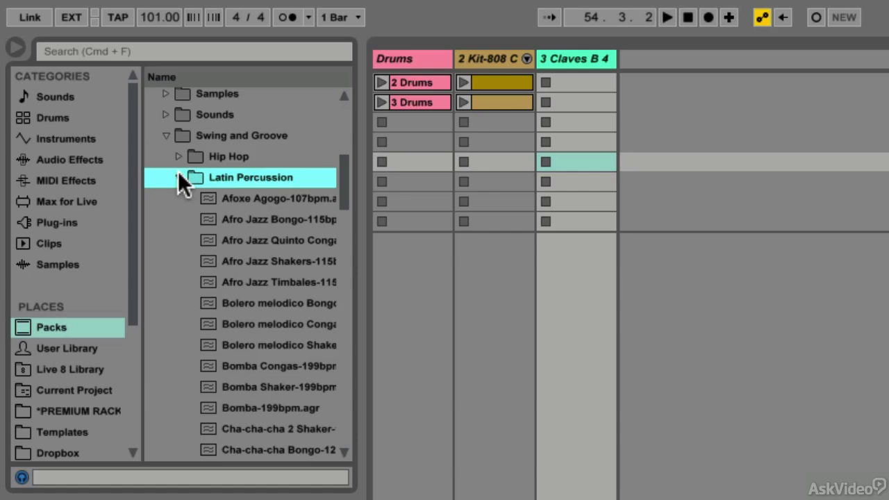
click(178, 178)
click(178, 198)
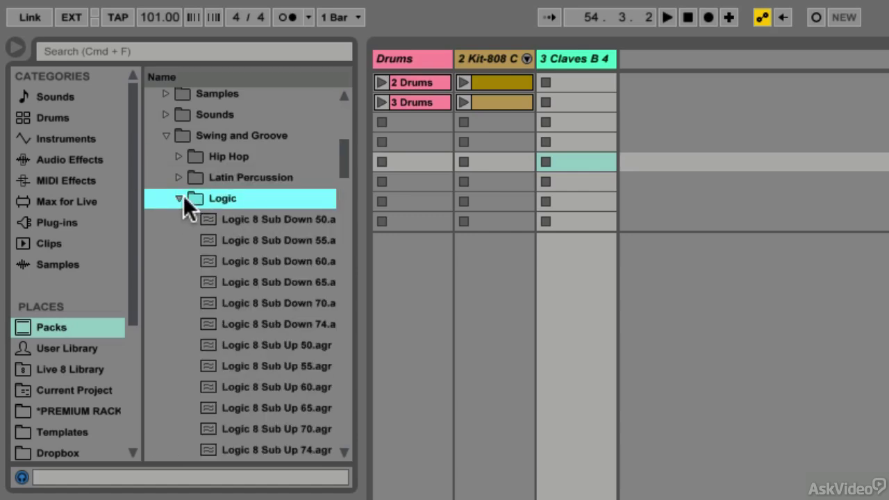
click(179, 199)
click(178, 219)
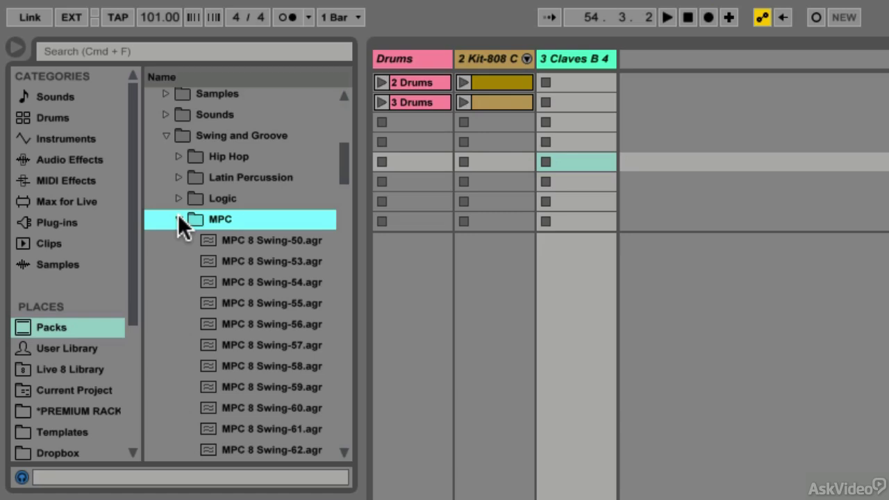
click(177, 220)
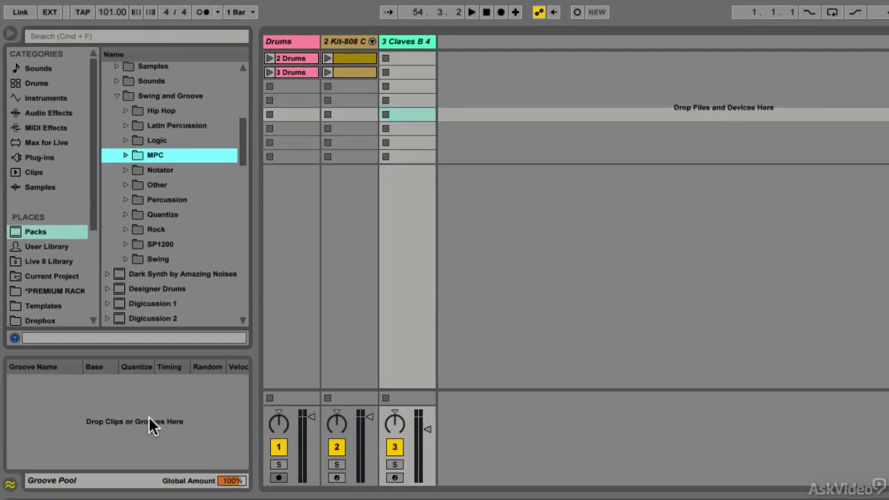
Choose Browse Groove Library from the Groove Pool's context menu and expand the Hip Hop folder.
right_click(111, 403)
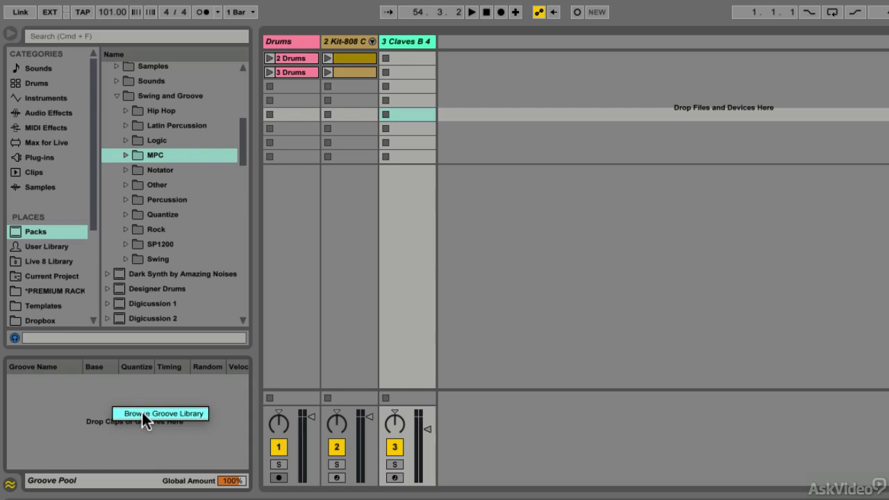
click(142, 413)
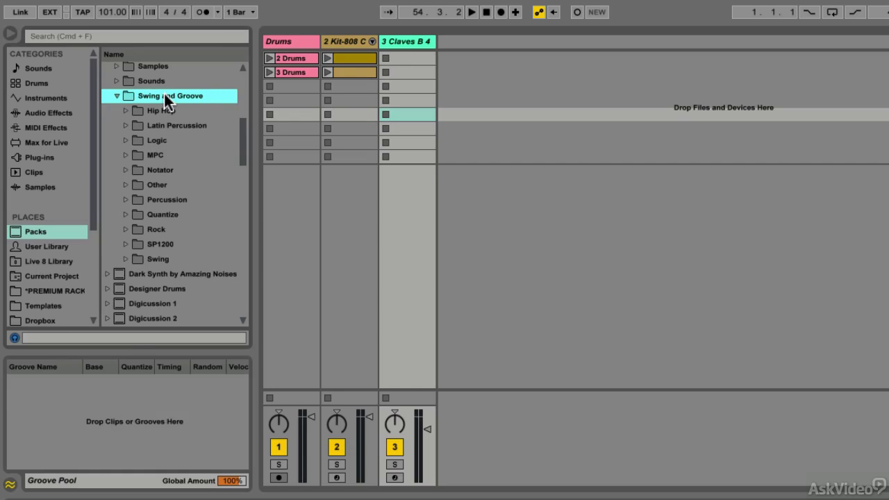
click(125, 111)
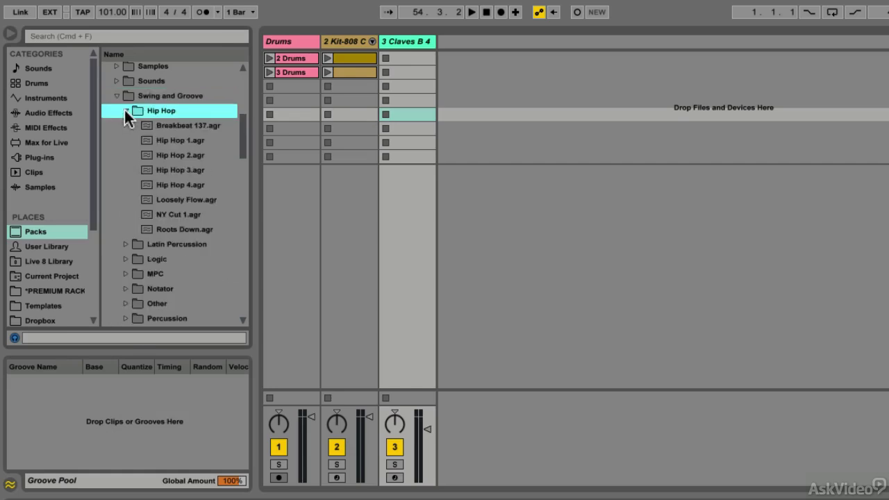
Preview the Breakbeat 137, Hip Hop 1, Hip Hop 2, Hip Hop 4 and NY Cut 1 grooves.
click(168, 123)
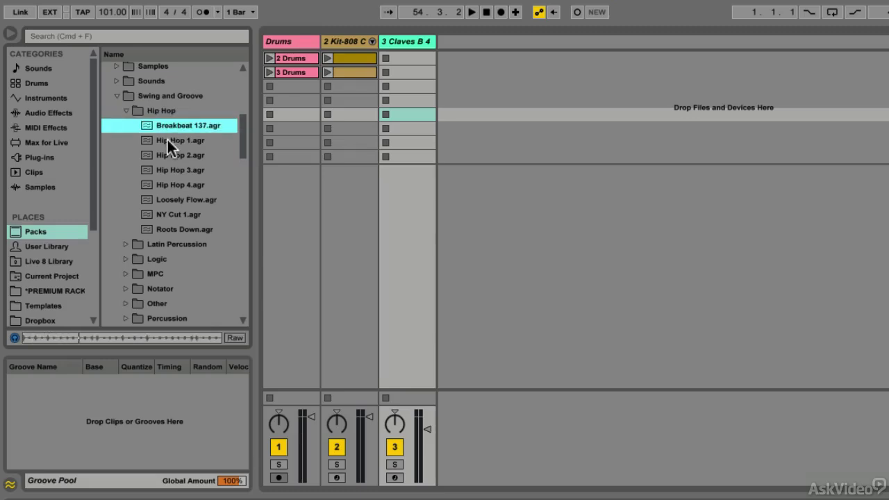
click(167, 140)
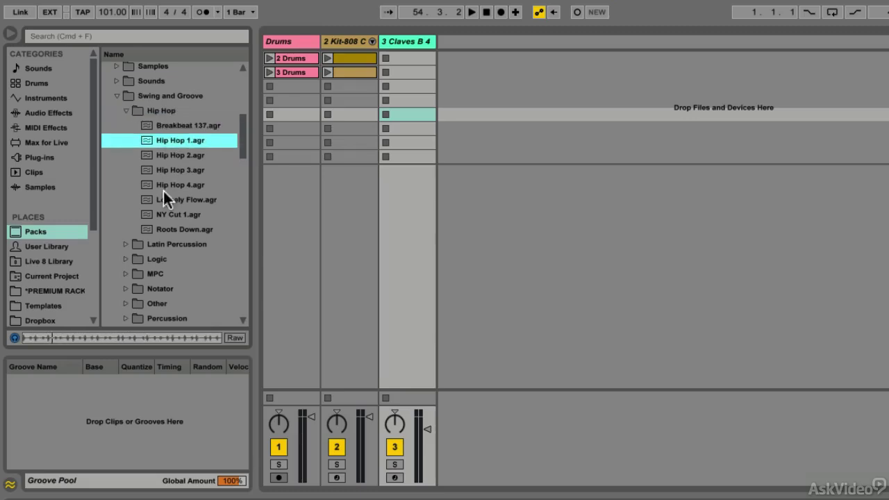
click(165, 152)
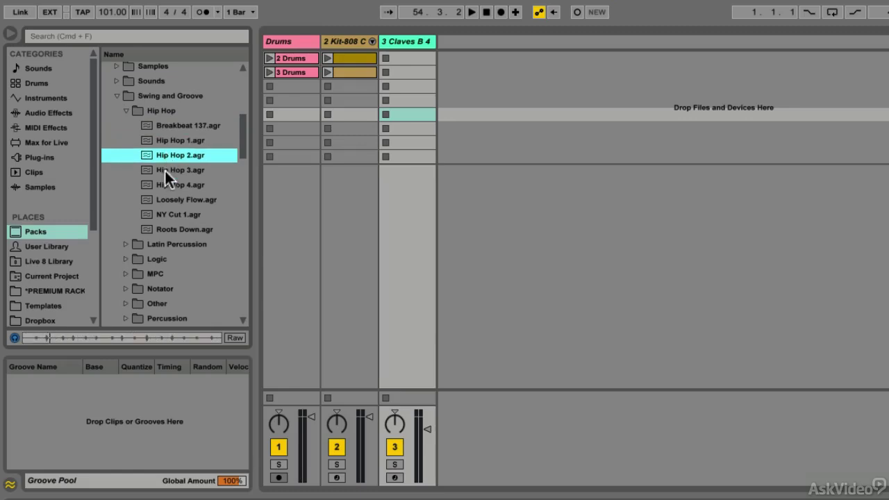
click(163, 184)
click(162, 214)
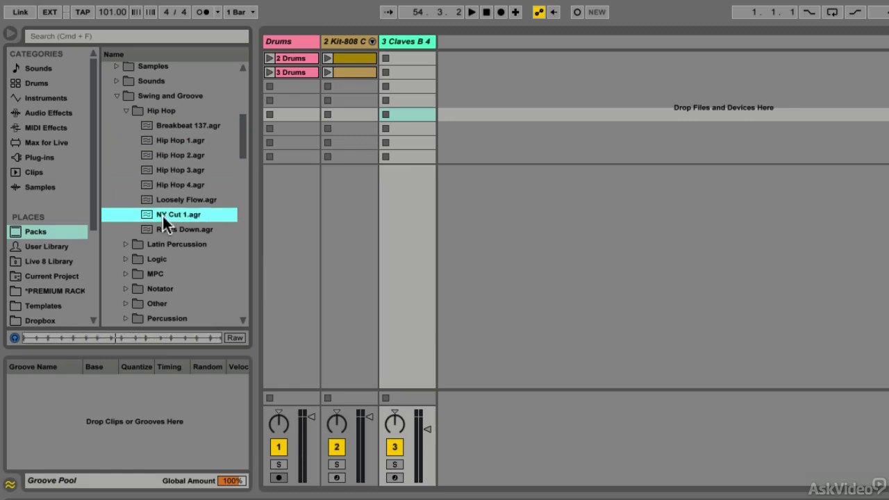
Preview the Latin Percussion grooves: Afro Jazz Bongo, Bolero melodico Bongo and Shaker, and Bomba-199bpm.
click(126, 110)
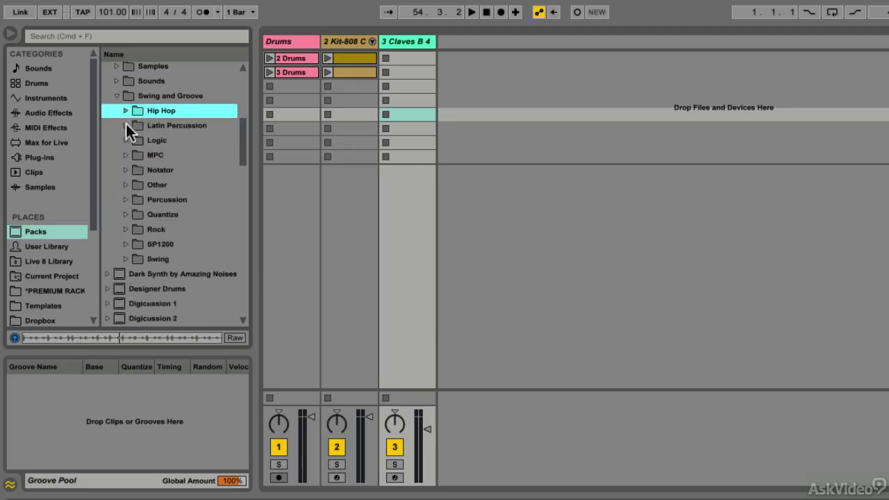
click(126, 125)
click(161, 154)
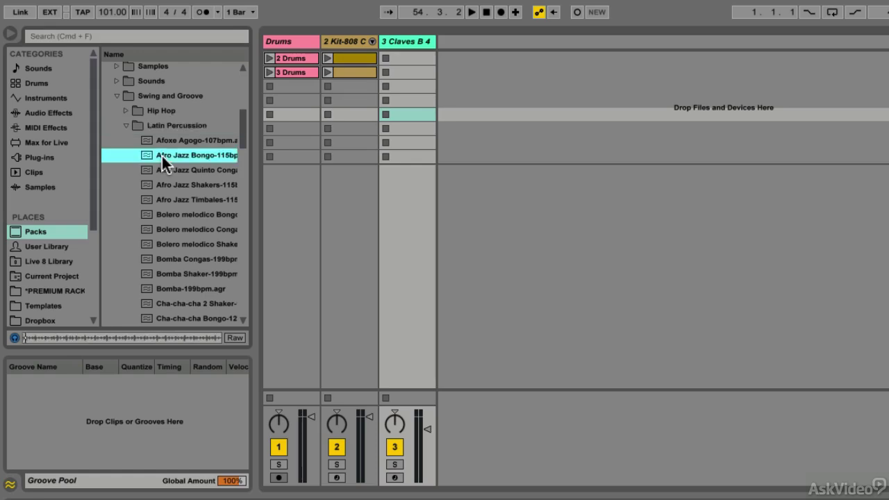
click(170, 215)
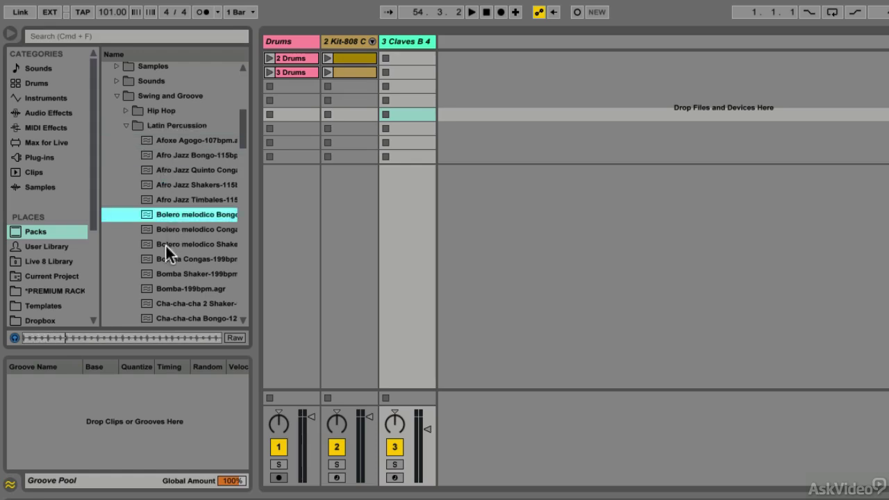
click(165, 243)
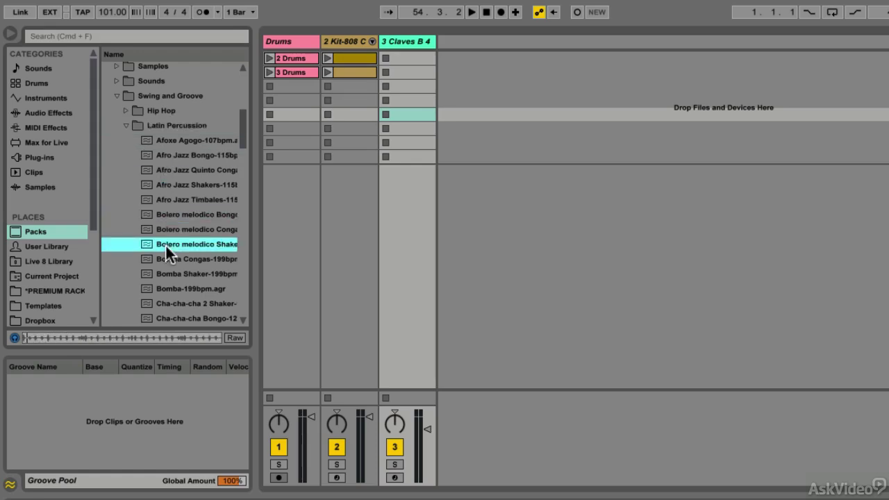
click(166, 289)
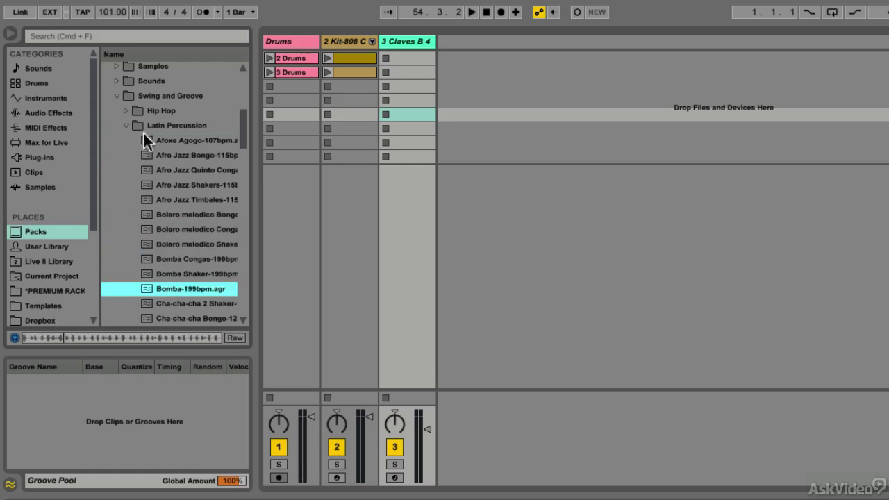
click(126, 125)
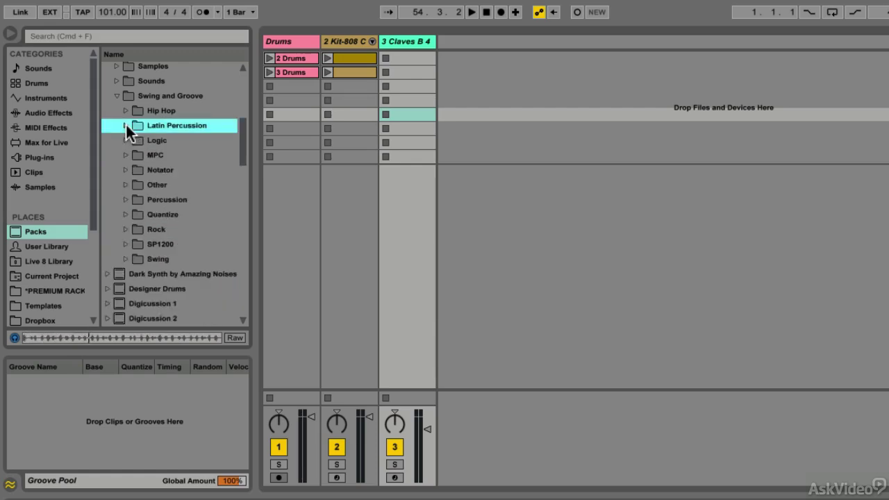
In Notator's Percussion folder, preview Claves.agr and drag it onto the Claves track as a clip.
click(139, 171)
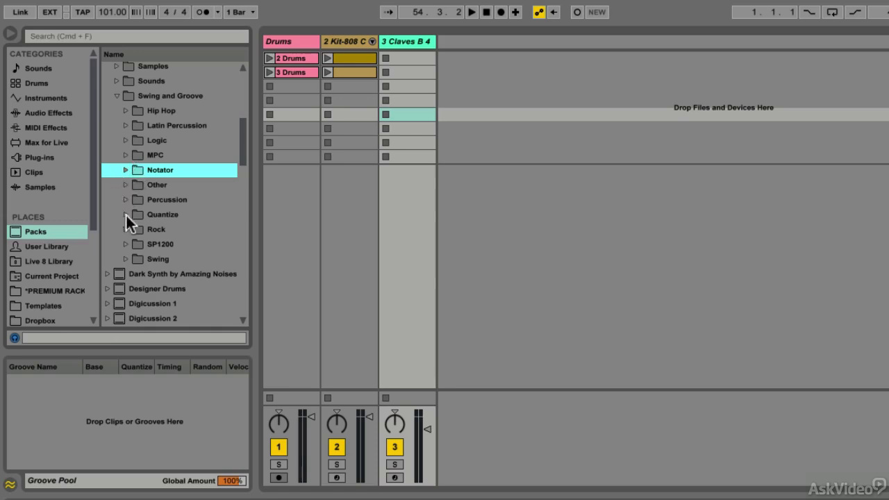
click(125, 198)
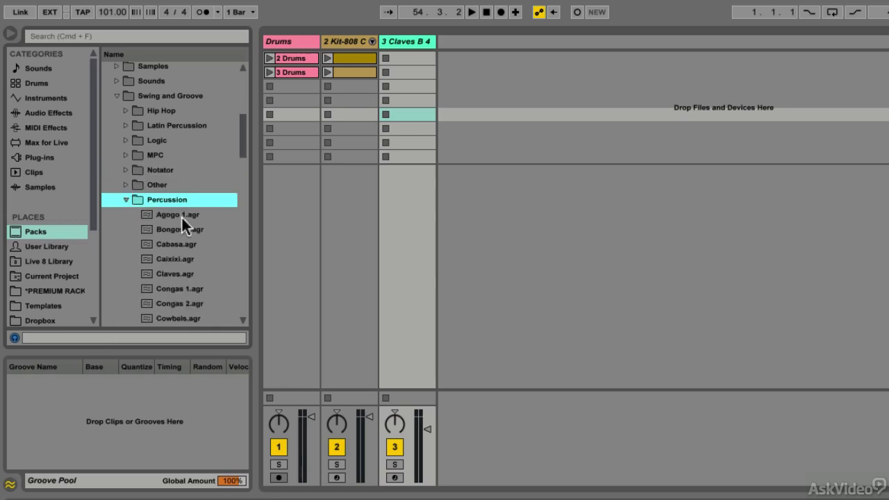
click(173, 273)
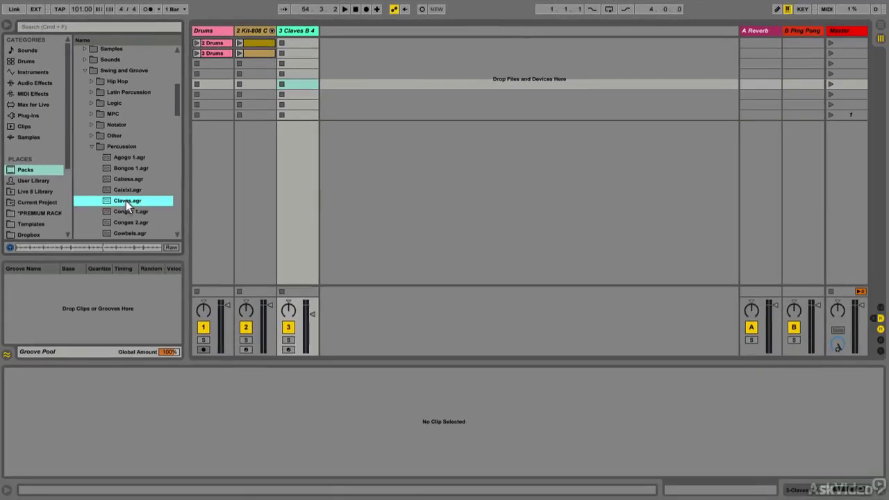
drag(126, 201, 295, 74)
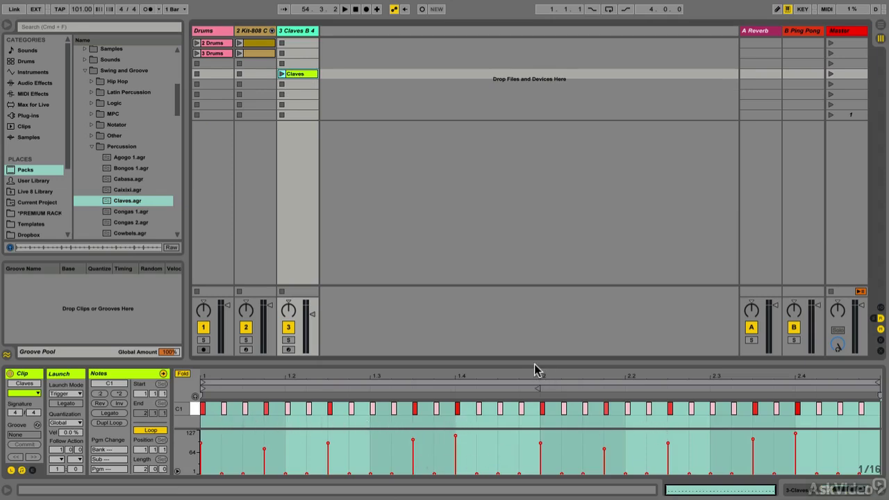
Raise the Detail View divider to enlarge the Claves note editor, then play and stop the clip.
drag(531, 363, 526, 300)
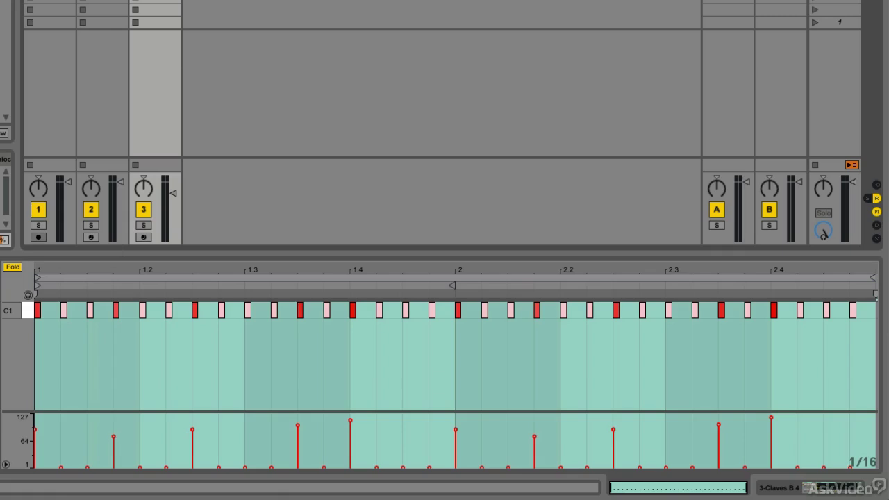
key(space)
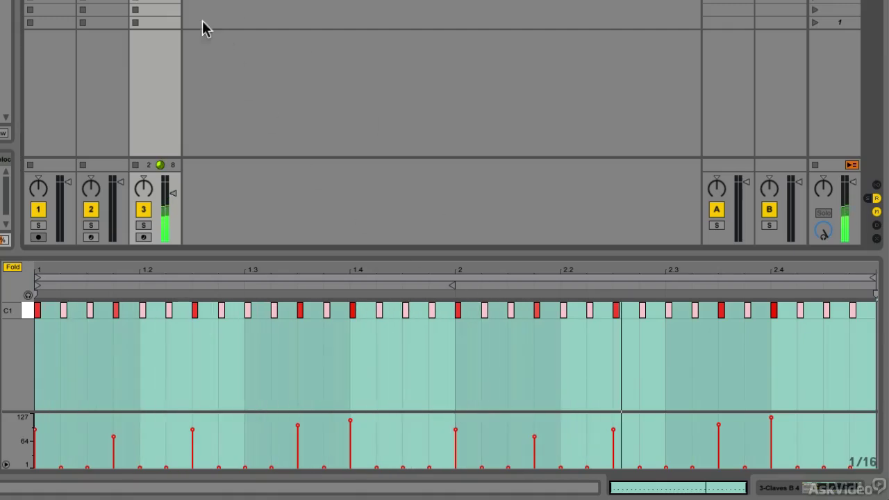
key(space)
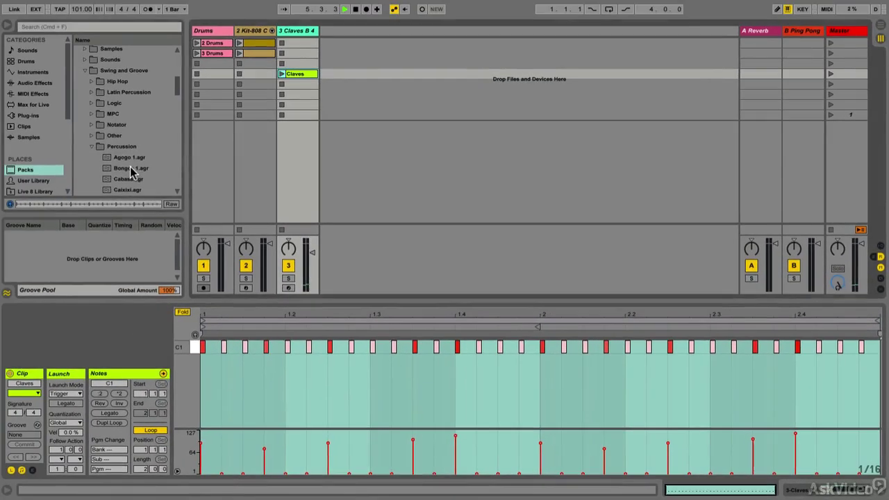
Drag Bongos 1.agr into track 3's next slot and view the Claves and Bongos 1 notes.
click(132, 169)
drag(132, 169, 300, 84)
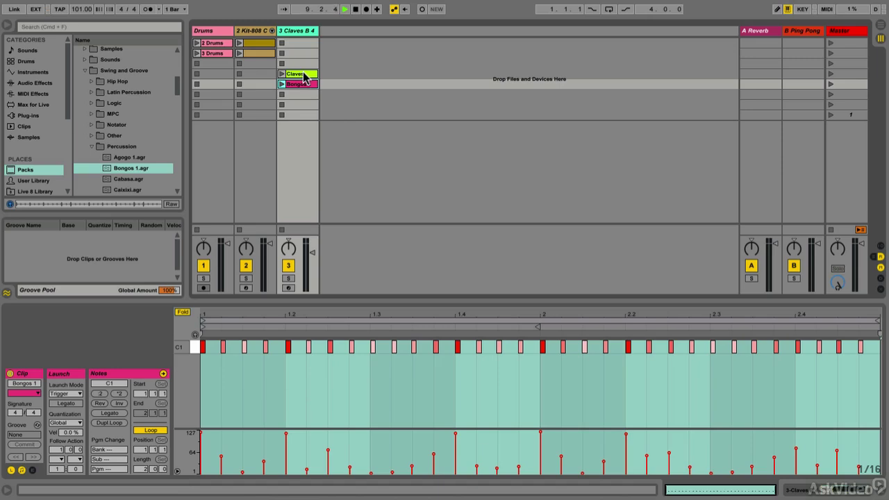
click(297, 75)
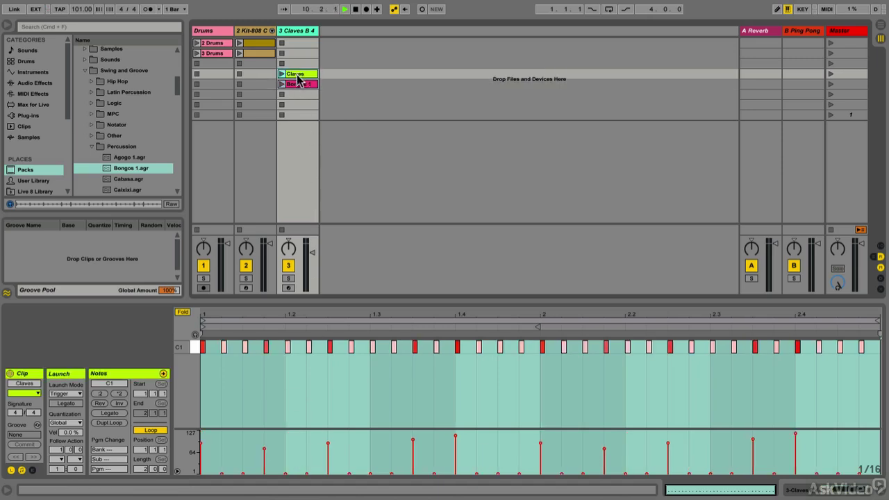
click(297, 84)
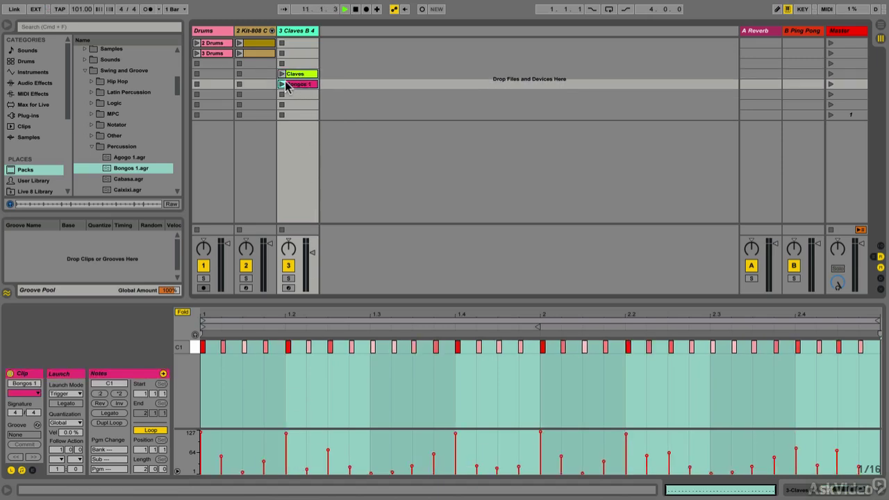
Launch Bongos 1 and Claves alternately to compare them, then stop track 3.
click(282, 84)
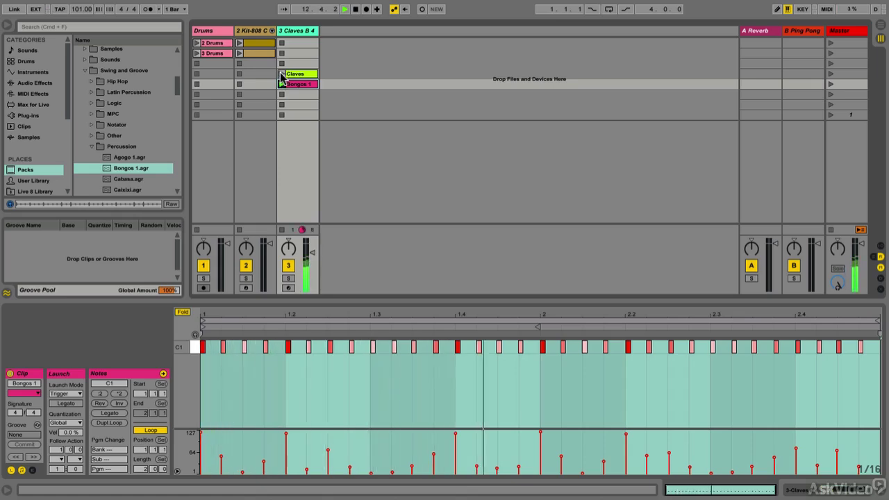
click(281, 74)
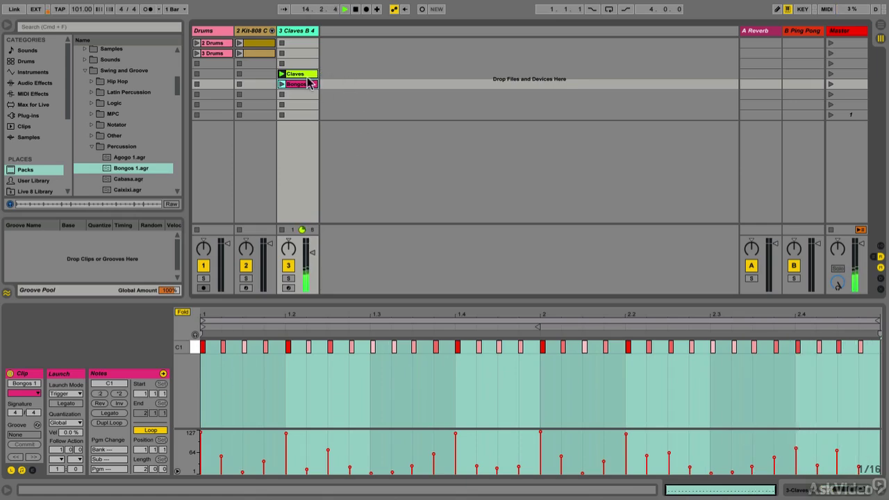
click(305, 74)
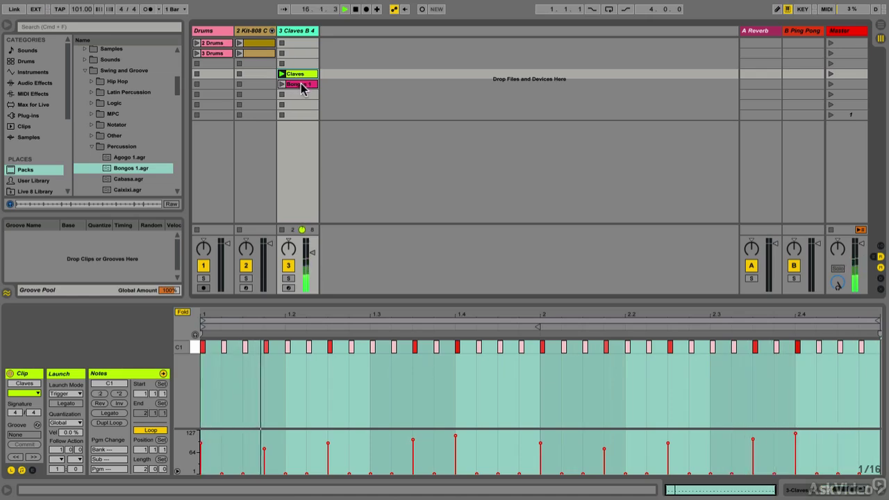
click(282, 84)
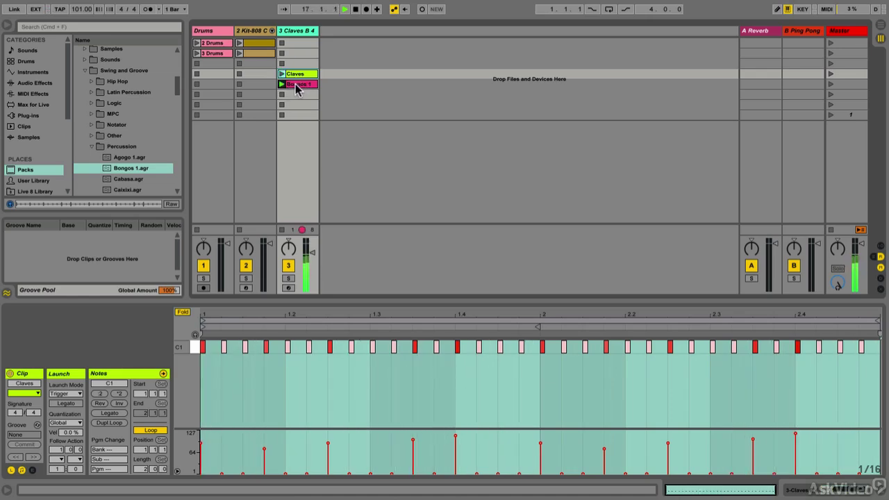
click(298, 85)
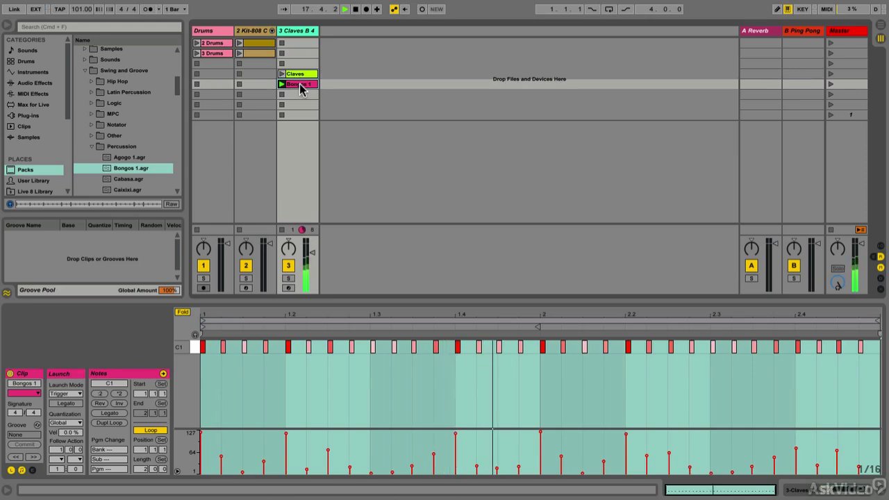
click(282, 95)
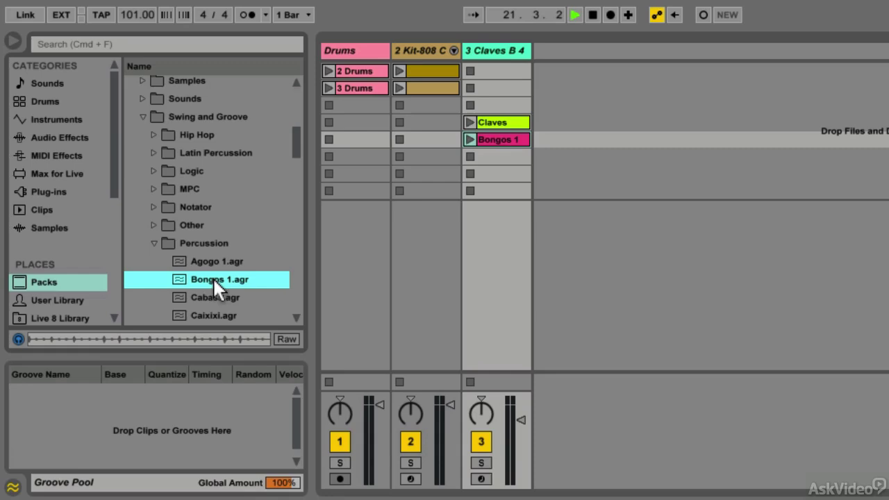
Add Bongos 1.agr to the Groove Pool while keeping the Bongos 1 clip's Groove set to None.
drag(150, 170, 96, 252)
drag(160, 420, 159, 413)
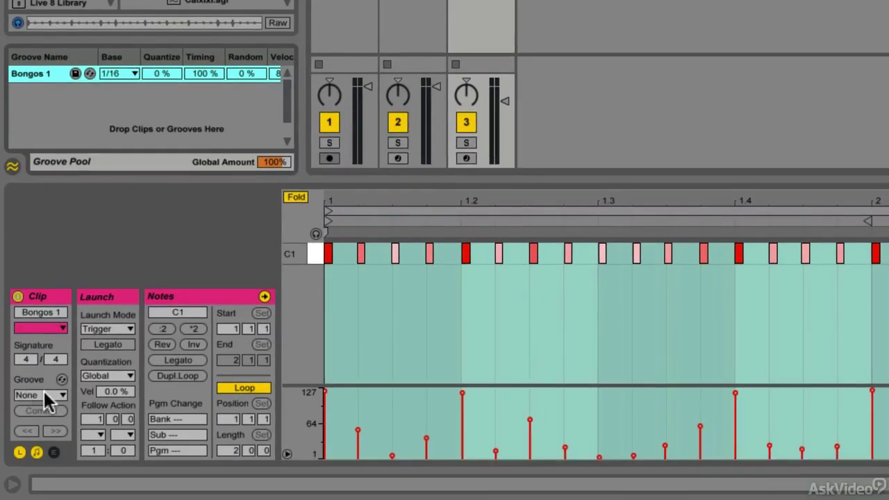
click(32, 396)
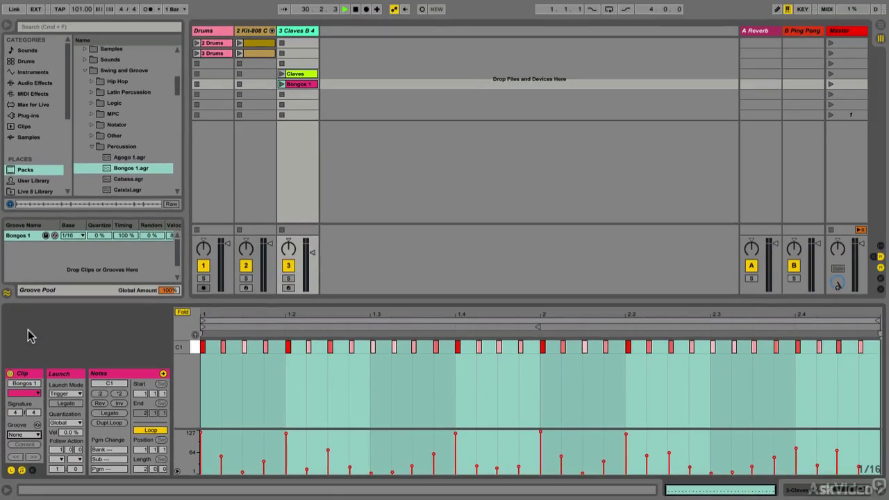
click(46, 227)
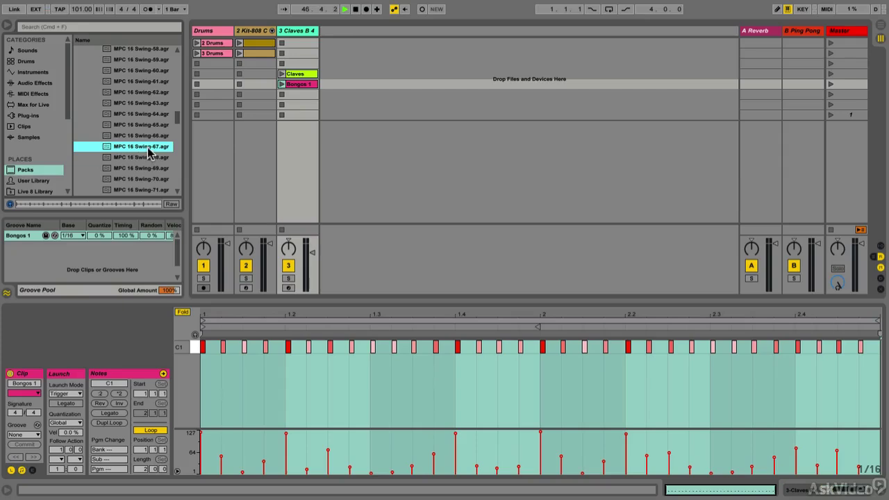
Add an MPC 16 Swing-67 clip to track 3, zoom into its first bars, then play and stop it.
drag(148, 151, 299, 105)
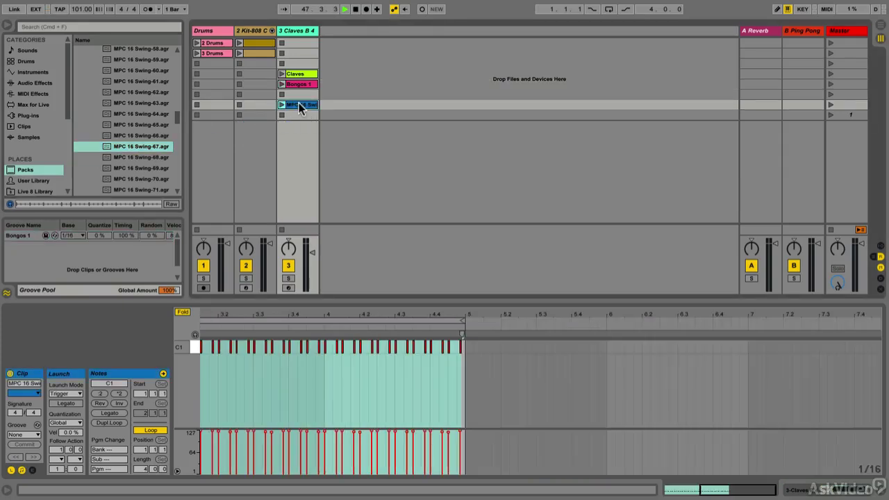
double_click(327, 311)
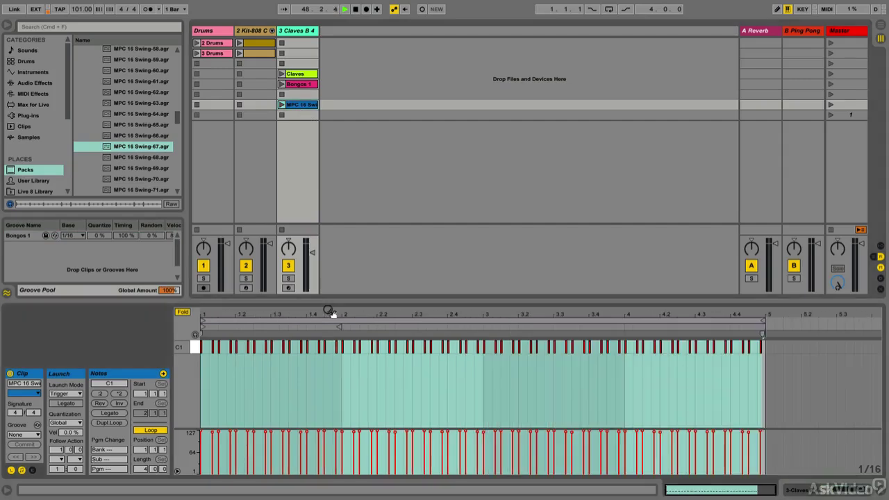
drag(415, 311, 426, 351)
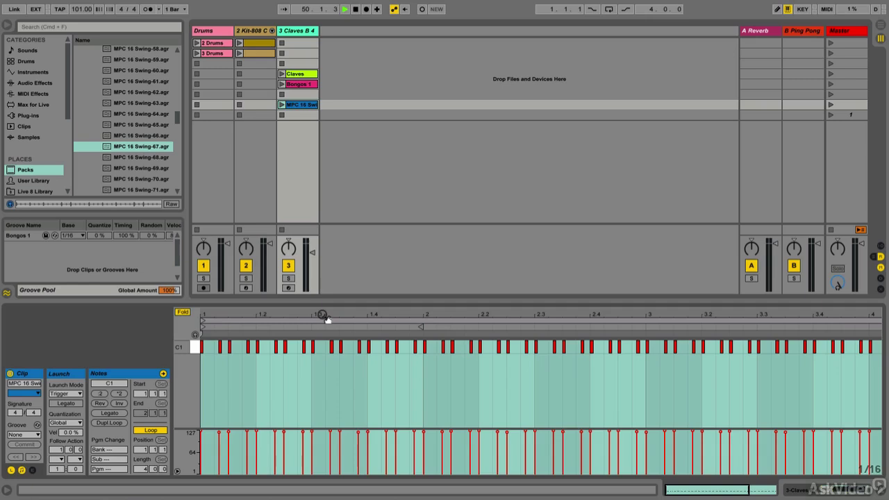
drag(323, 317, 366, 387)
scroll(368, 392, left, 5)
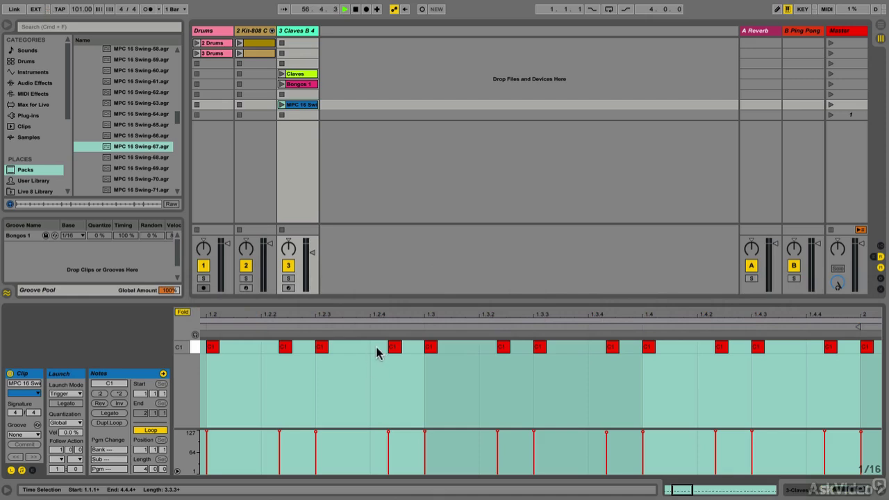
click(281, 104)
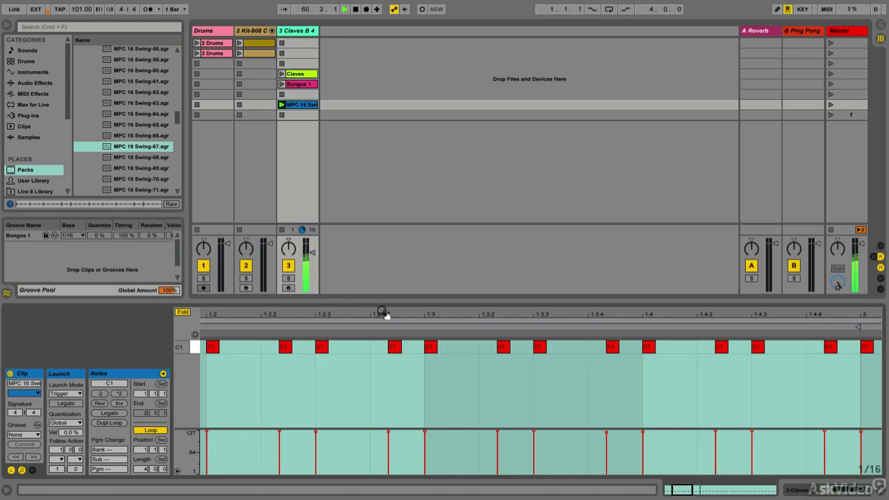
click(282, 116)
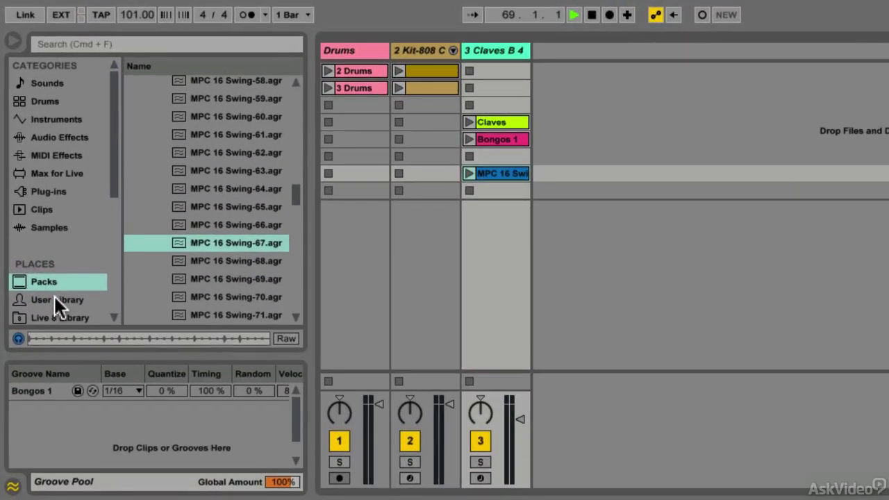
Expand the User Library's Grooves folder and scroll through .agr files like 02 Rock With You.
click(56, 299)
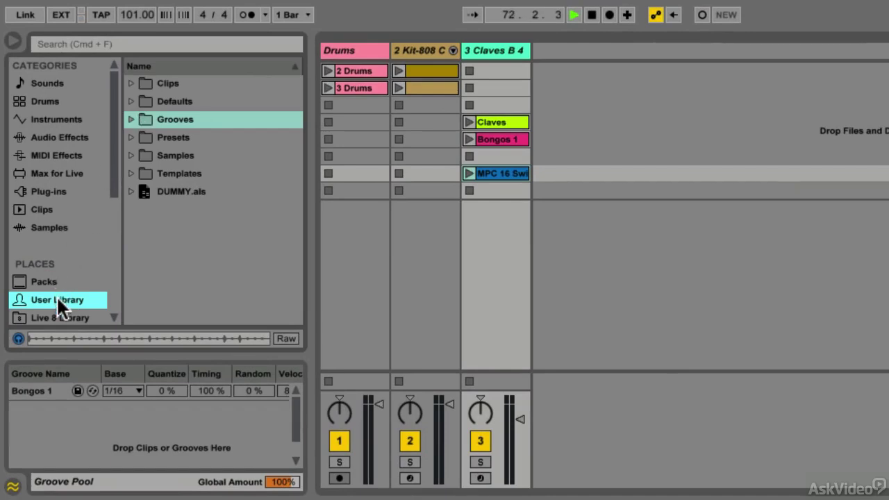
click(129, 120)
scroll(212, 201, down, 2)
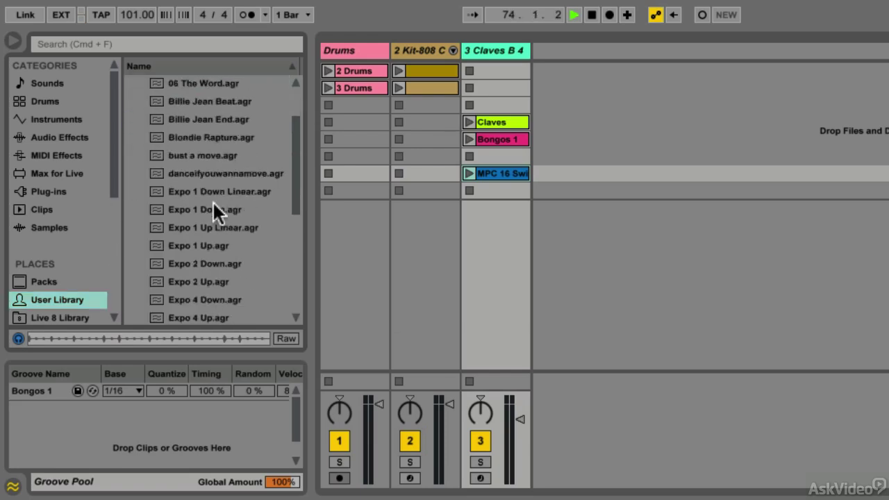
scroll(212, 201, down, 6)
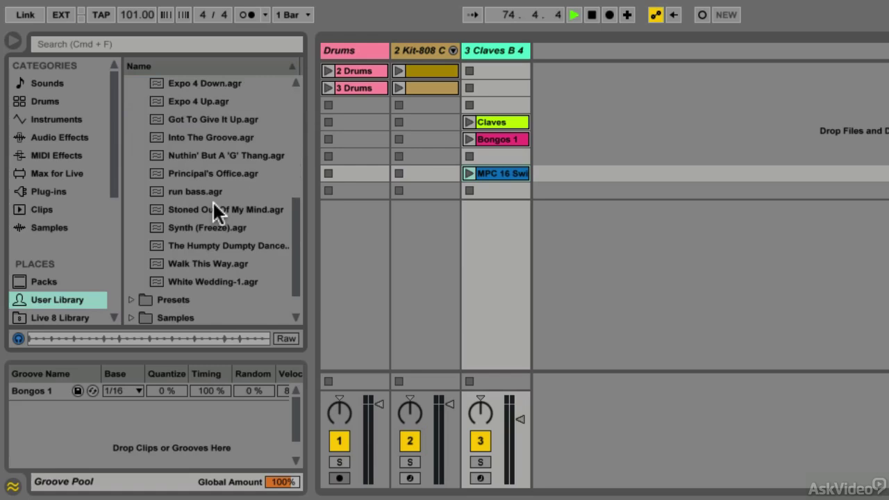
scroll(212, 201, up, 9)
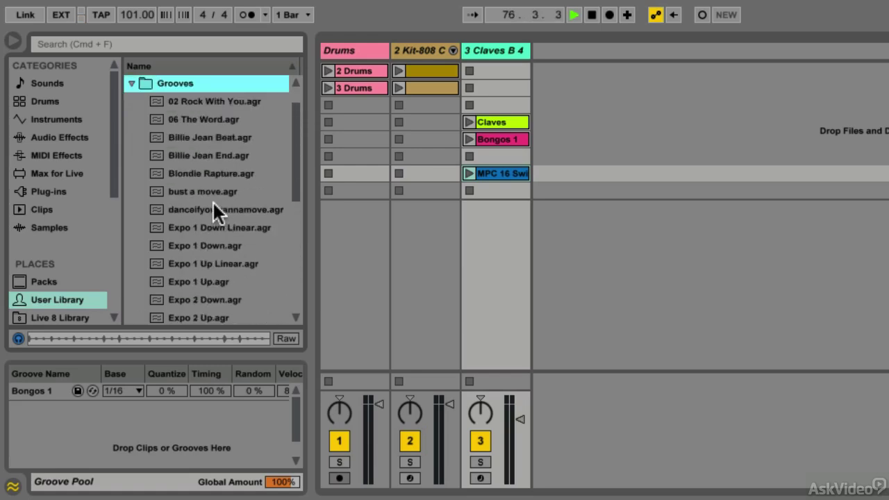
scroll(212, 201, up, 1)
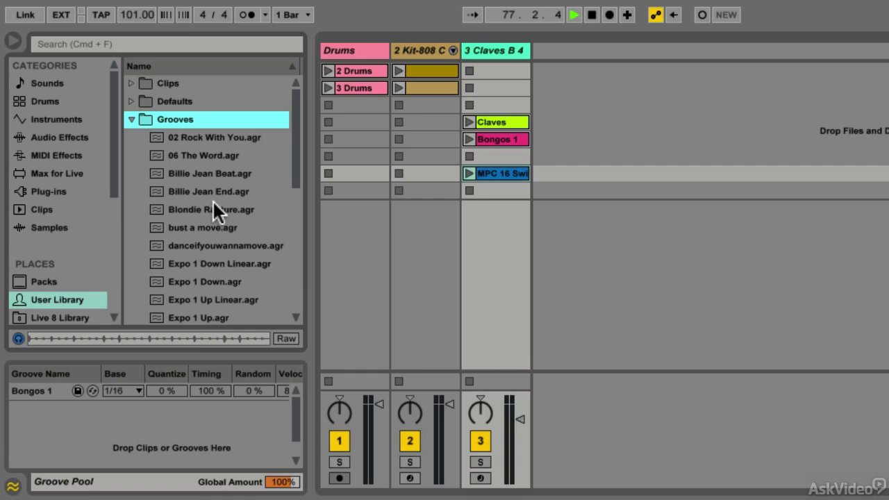